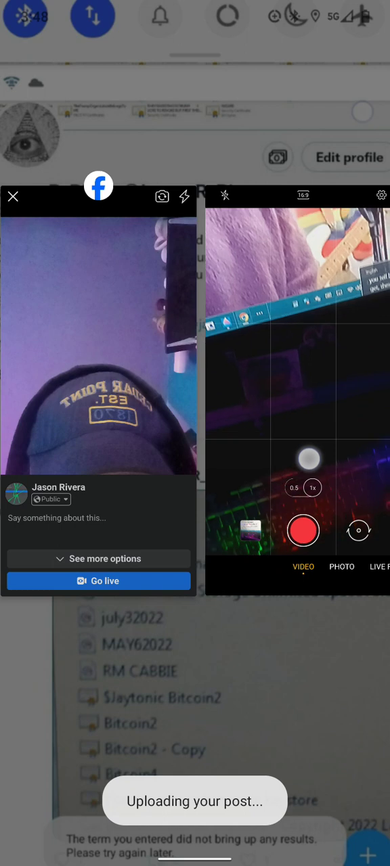
Step: Reopen the Facebook Live pre-broadcast card from recents as a full-screen camera preview
click(298, 372)
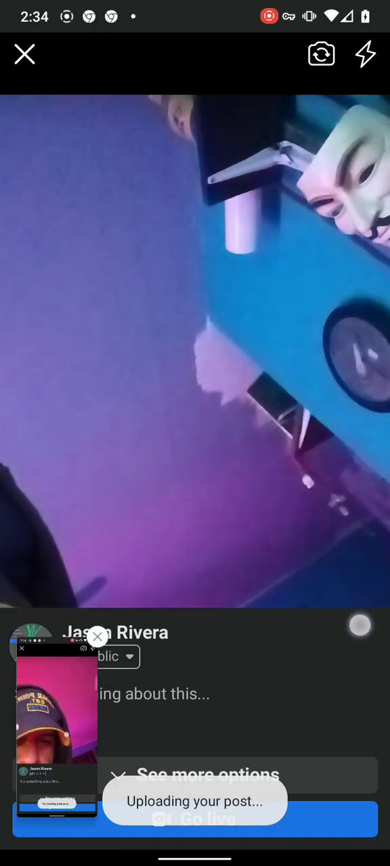
Step: Leave the Facebook Live preview for recents and browse the cards toward FastNews
drag(195, 859, 195, 474)
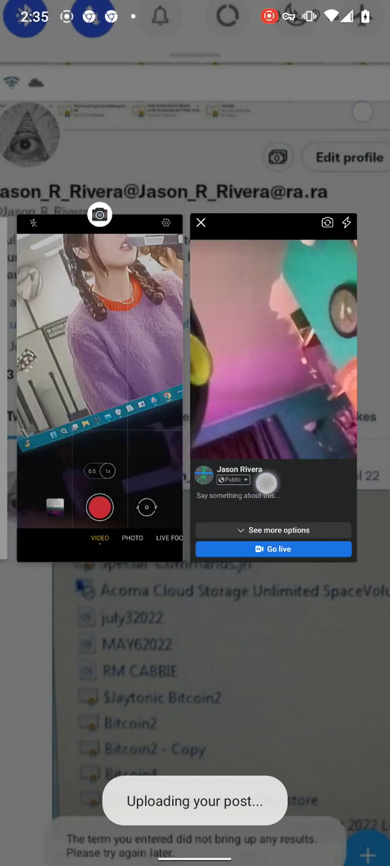
drag(203, 406, 285, 406)
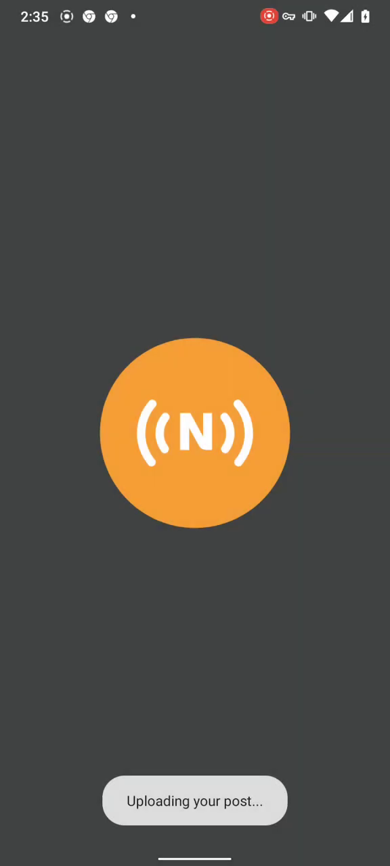
Step: Cycle through recent apps to the Camera in video mode, then return to recents
drag(195, 853, 168, 498)
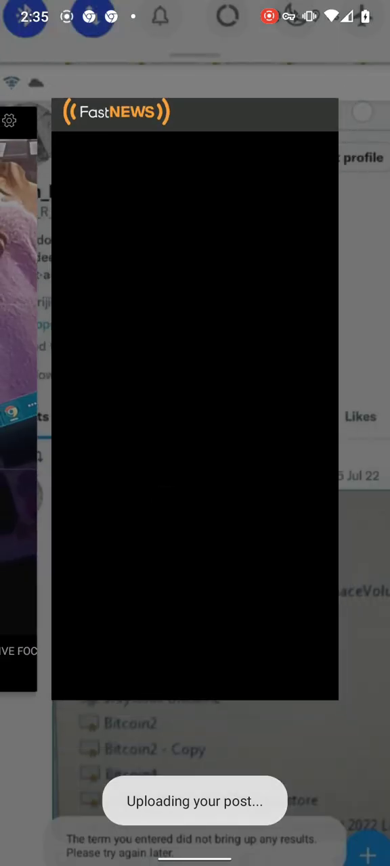
drag(68, 406, 304, 406)
drag(102, 406, 204, 407)
drag(120, 704, 41, 704)
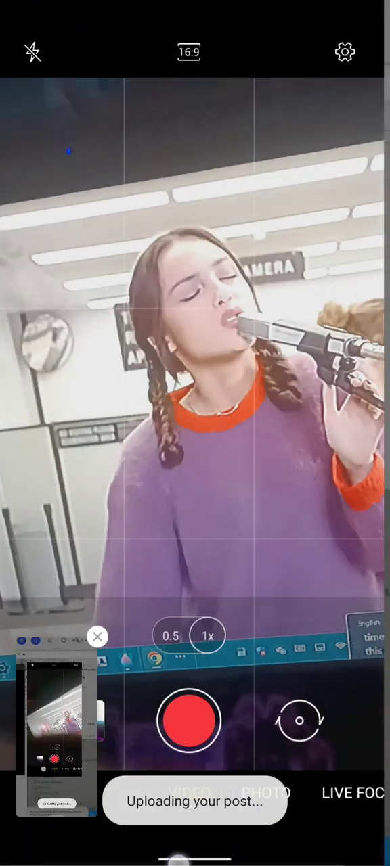
drag(195, 856, 195, 609)
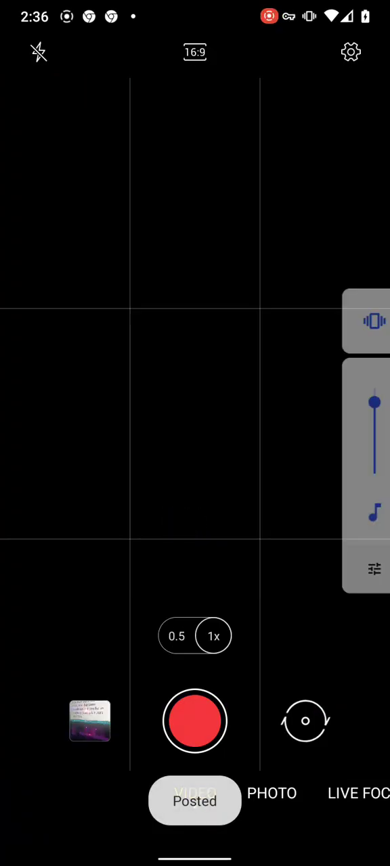
Step: Leave Camera for the home screen and relaunch Camera from the dock
drag(195, 859, 195, 541)
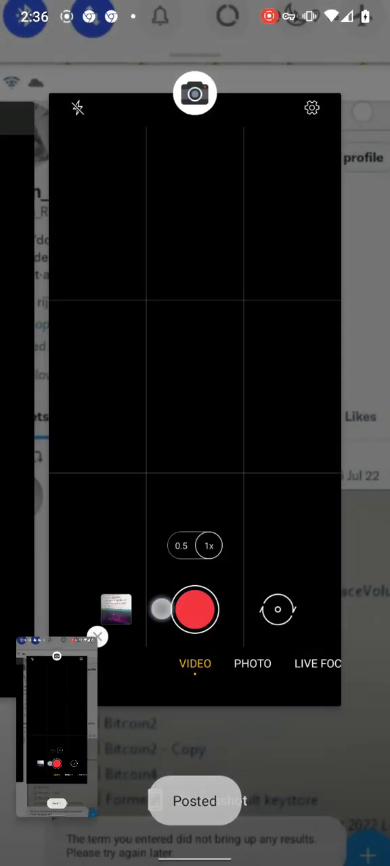
click(366, 407)
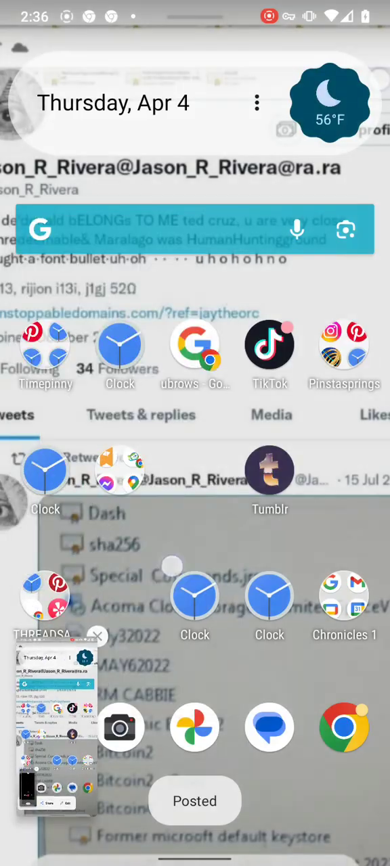
click(119, 728)
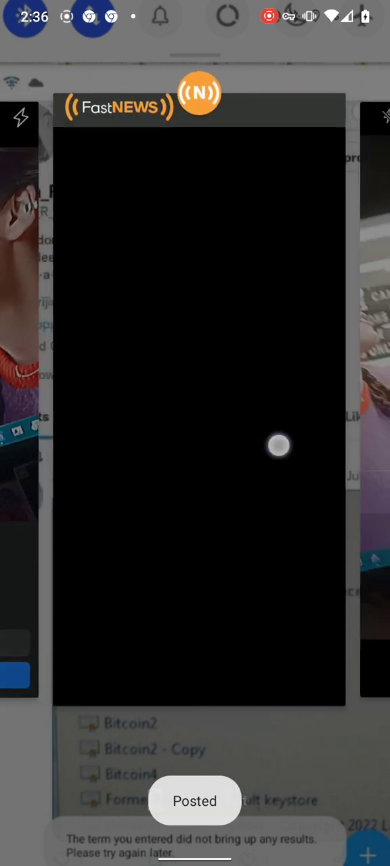
Step: Briefly reopen the Facebook Live preview, then leave it for recent apps
click(196, 372)
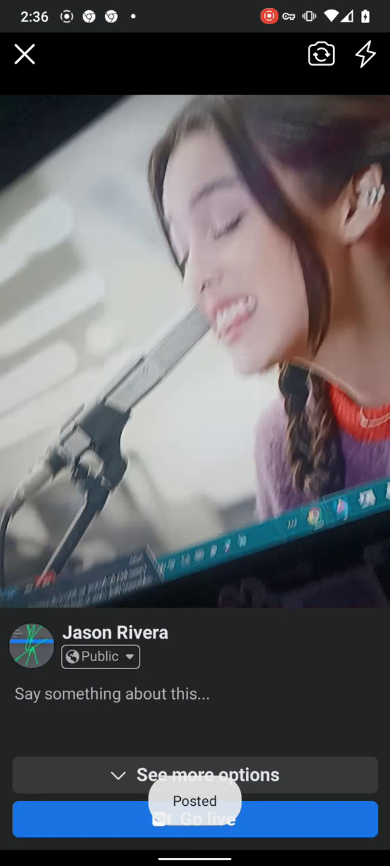
click(321, 54)
drag(195, 859, 195, 542)
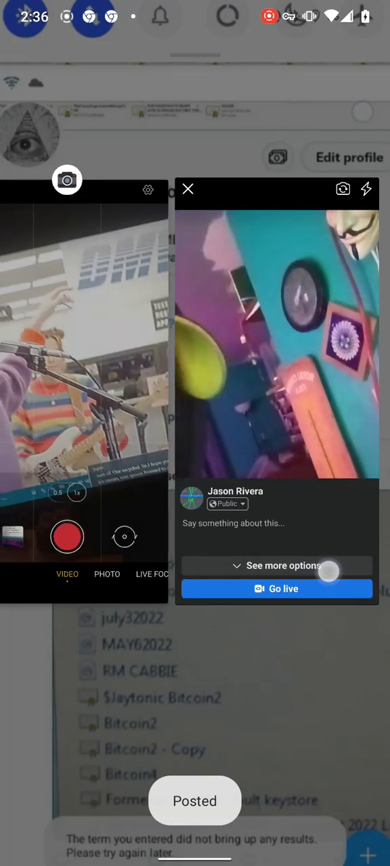
Step: Take two screenshots, then return to recents toward the Camera card
key(XF86PowerOff+XF86AudioLowerVolume)
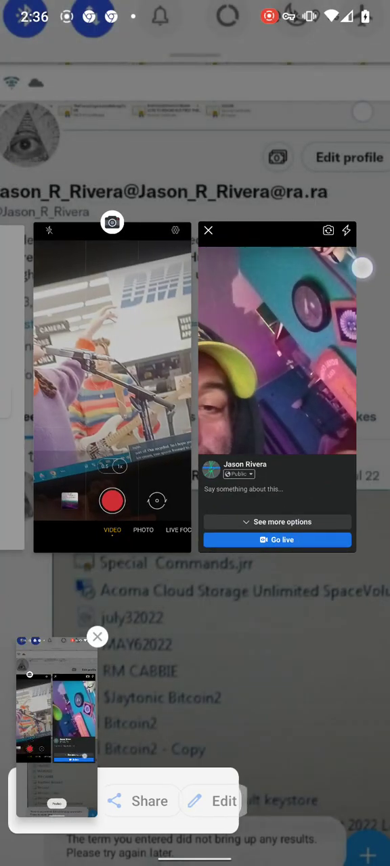
key(XF86PowerOff+XF86AudioLowerVolume)
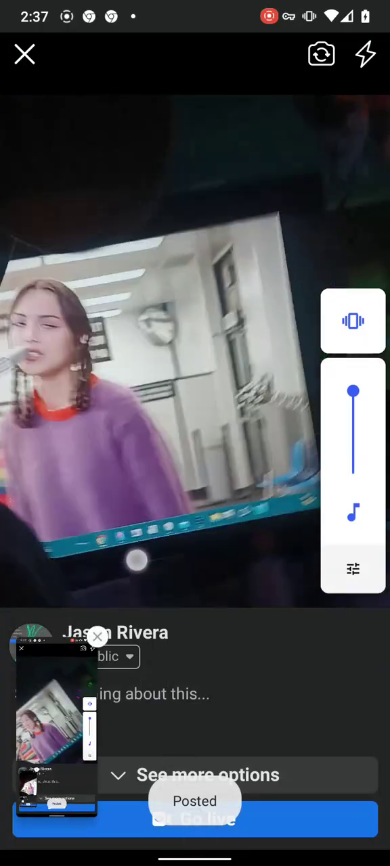
drag(195, 860, 195, 542)
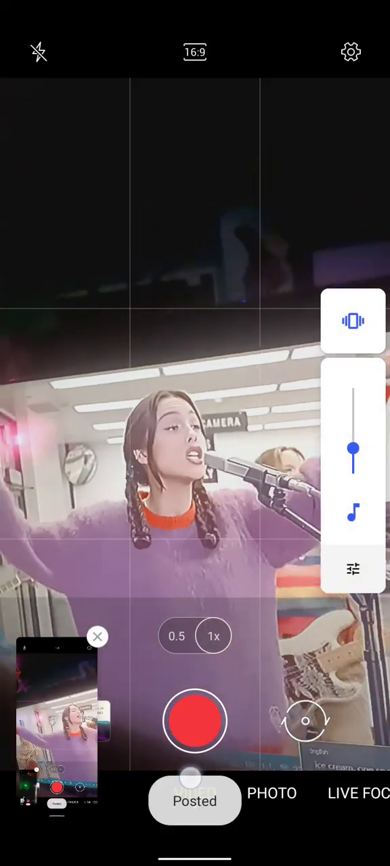
Step: Leave Camera and bring the Facebook Live card, now framing the monitor concert, into view
drag(195, 858, 195, 609)
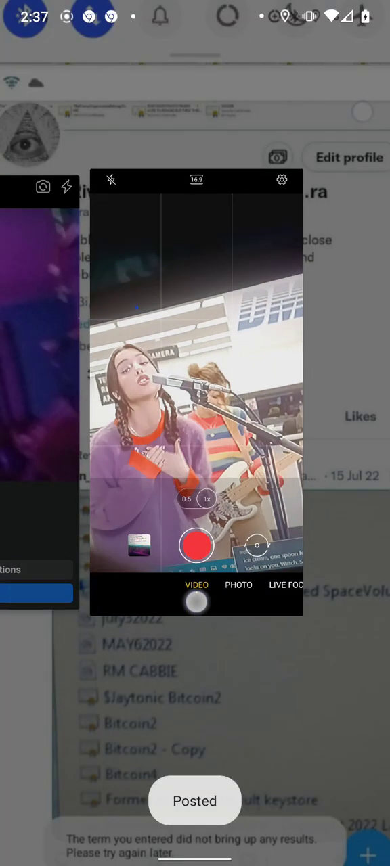
drag(102, 406, 237, 406)
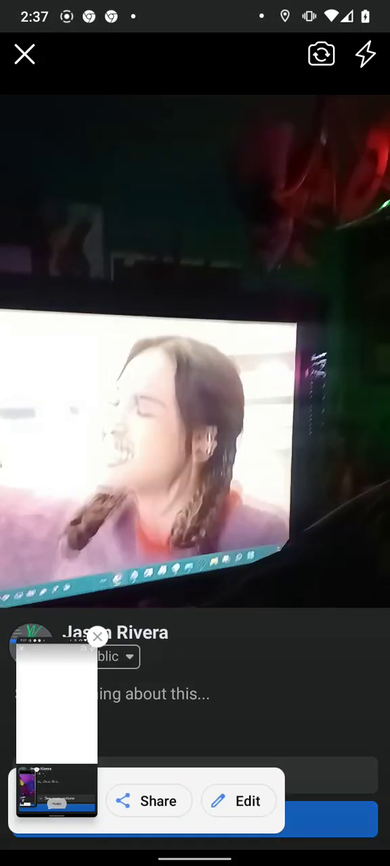
Step: Capture three screenshots of the Live preview filming the concert
key(XF86AudioLowerVolume)
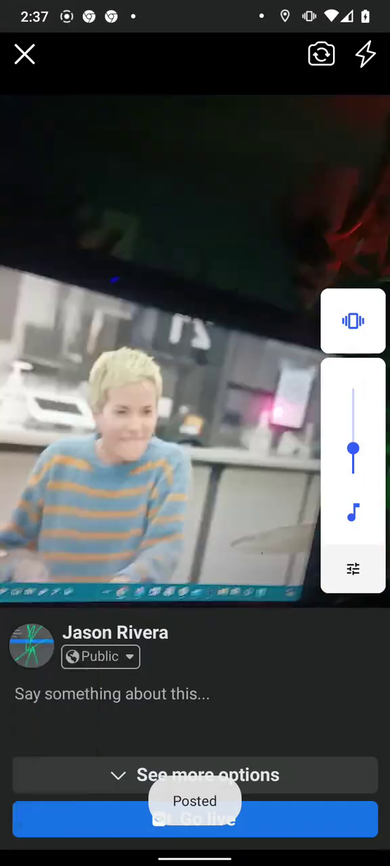
key(XF86AudioLowerVolume)
key(XF86AudioLowerVolume)
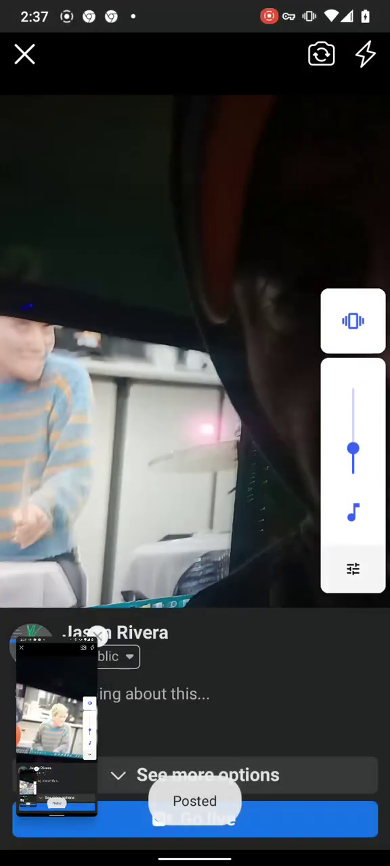
key(XF86AudioLowerVolume)
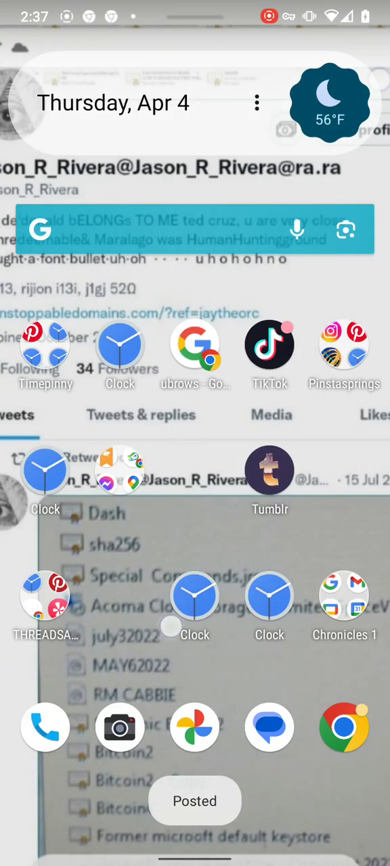
Step: Pull down and dismiss the notification shade, then reopen Facebook Live from recents
drag(195, 7, 203, 610)
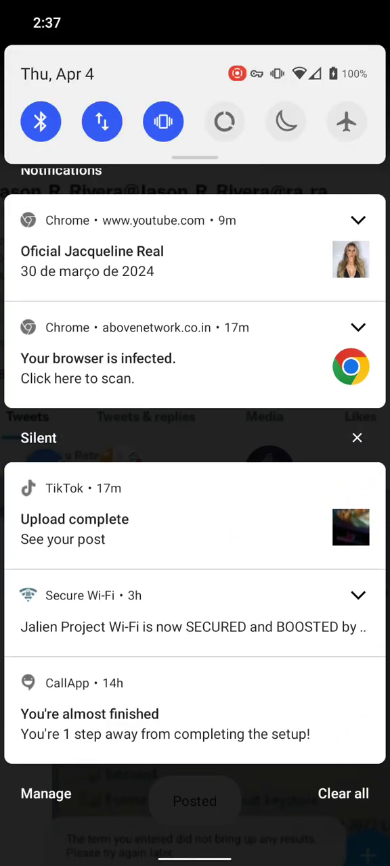
drag(195, 745, 195, 203)
drag(229, 791, 229, 670)
click(213, 299)
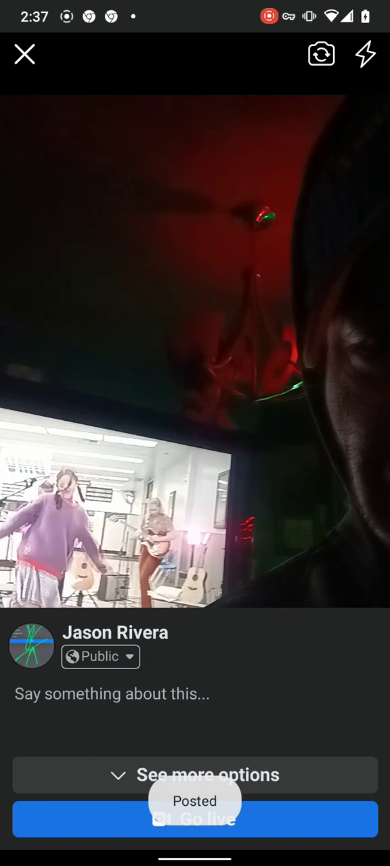